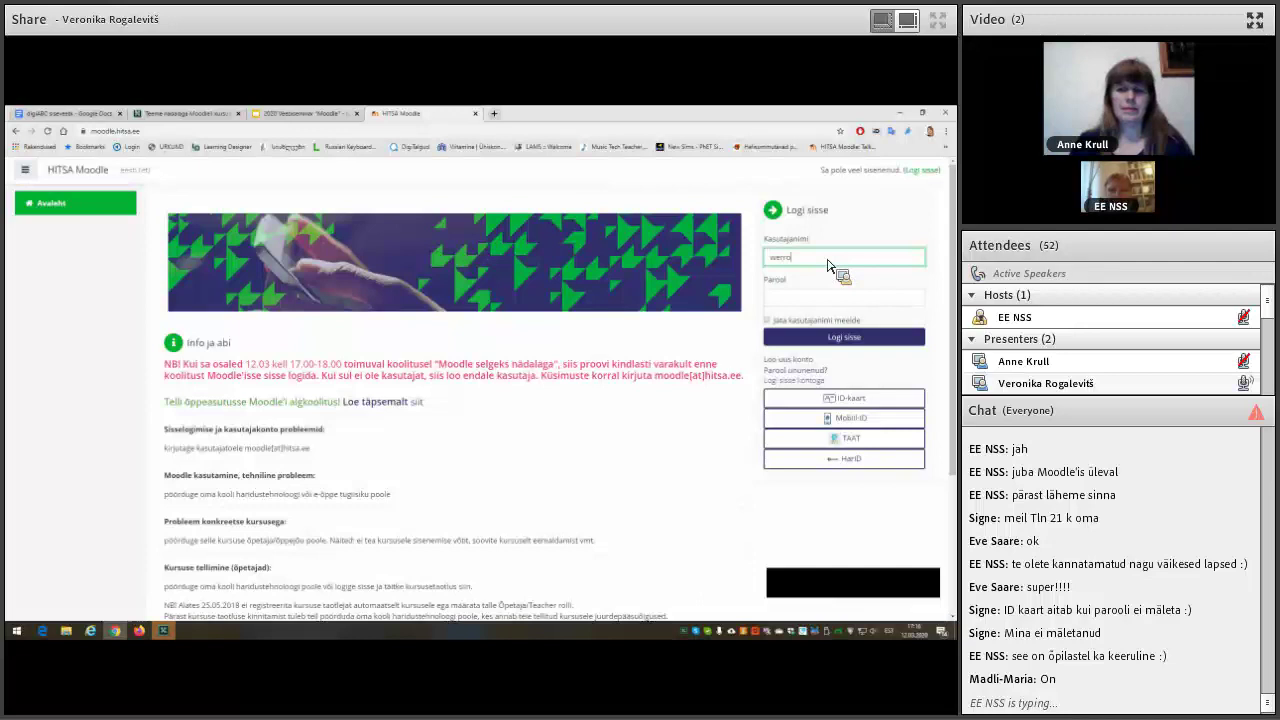
Sign in to HITSA Moodle with the account's username and password, entering both again on the login page.
type("•••")
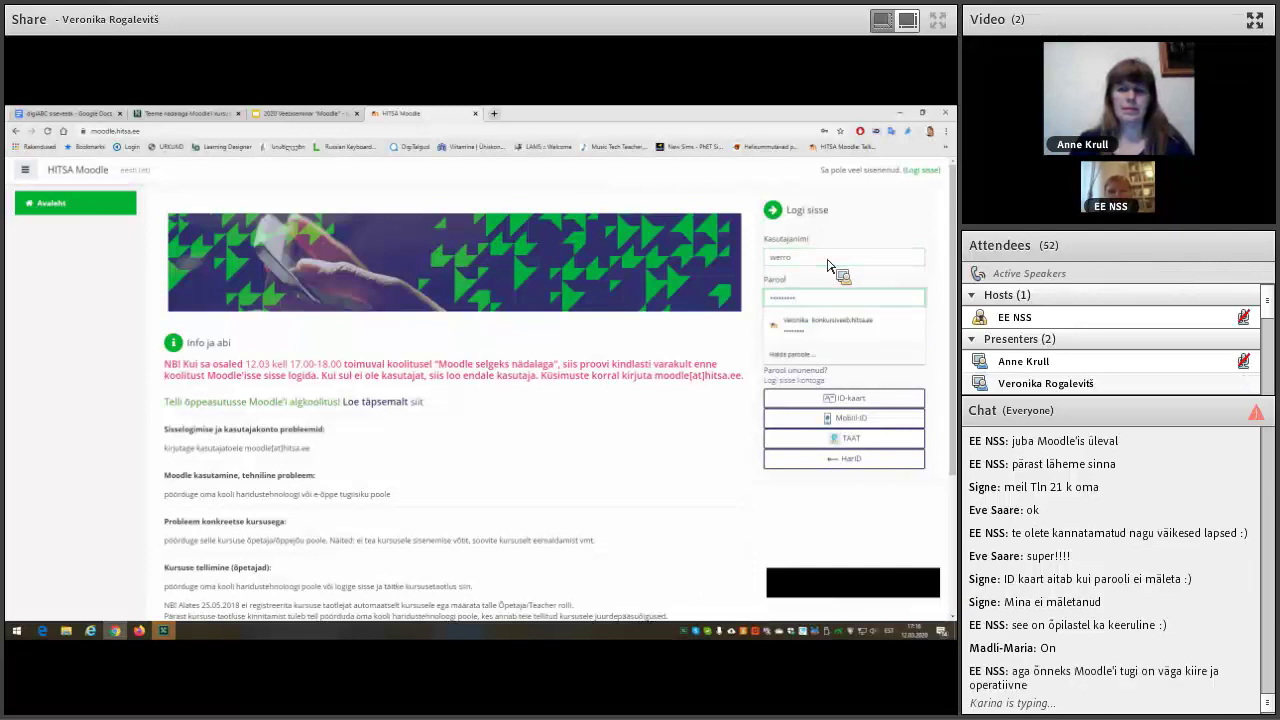
key("Return")
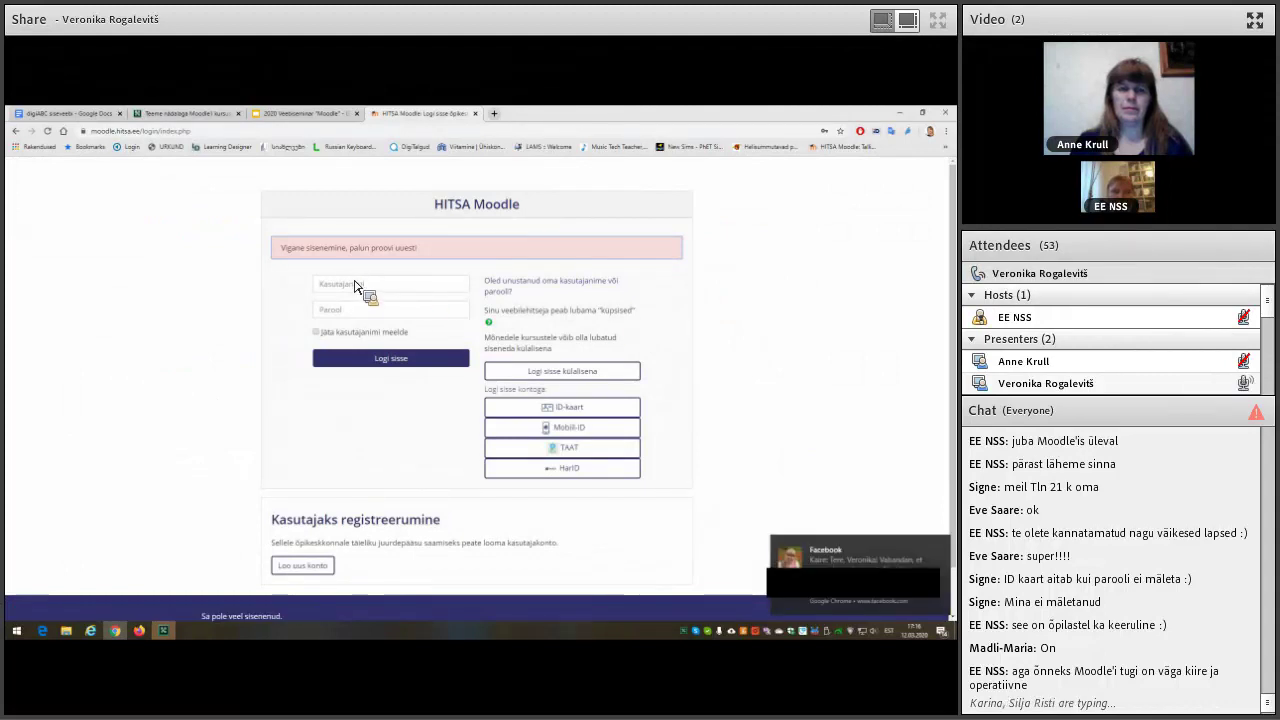
left_click(356, 289)
type("werni")
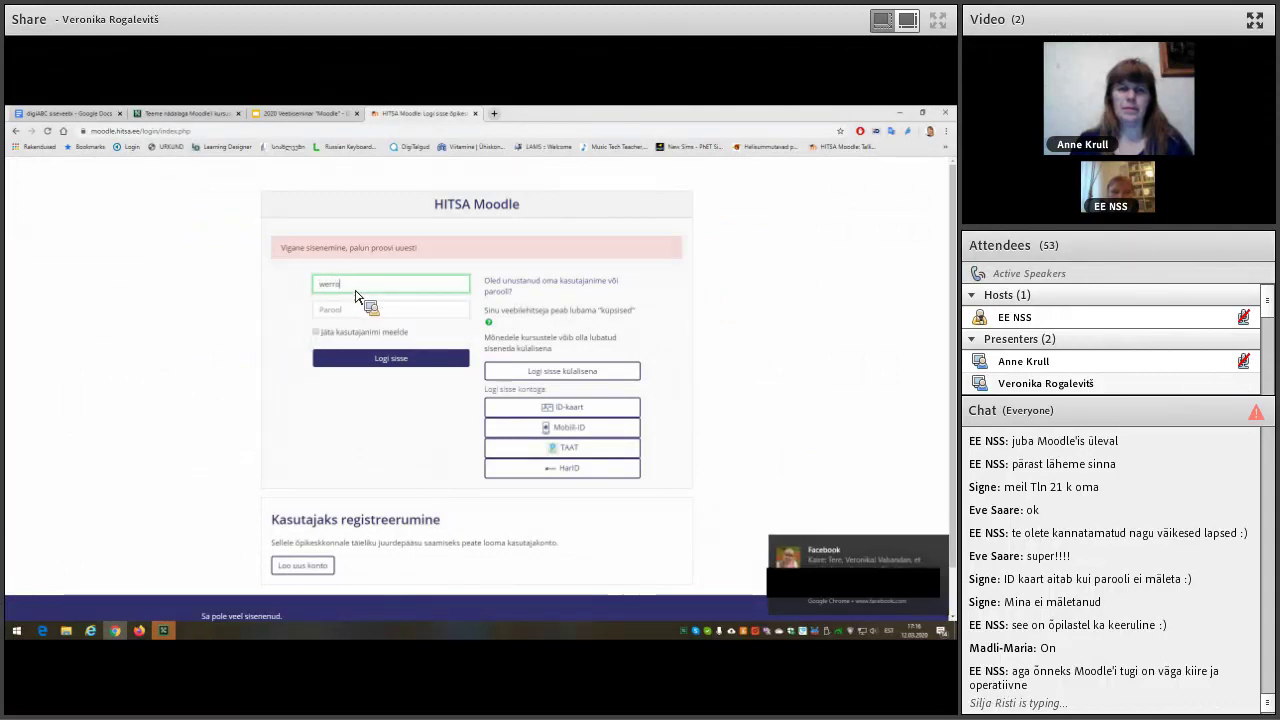
key("Tab")
type("*********")
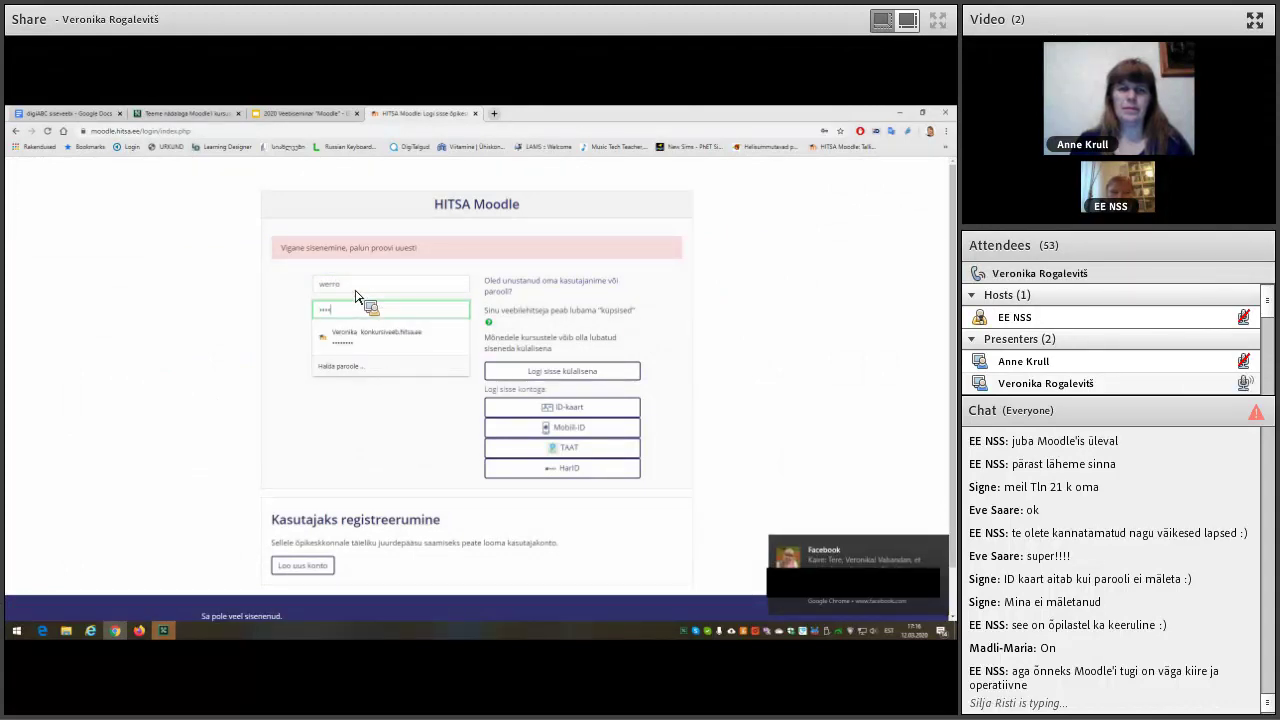
key("Return")
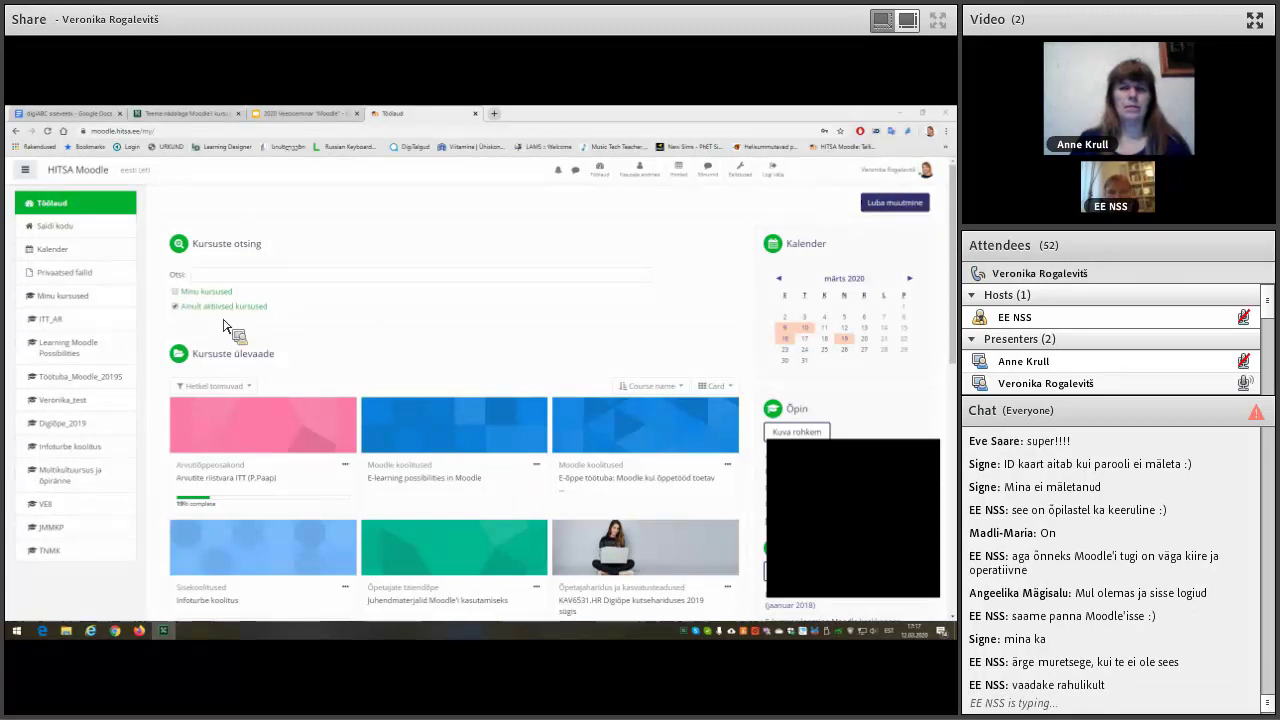
Examine the dashboard's course overview cards and the Õpin, Õpetan and Minu koolid blocks.
left_click(897, 210)
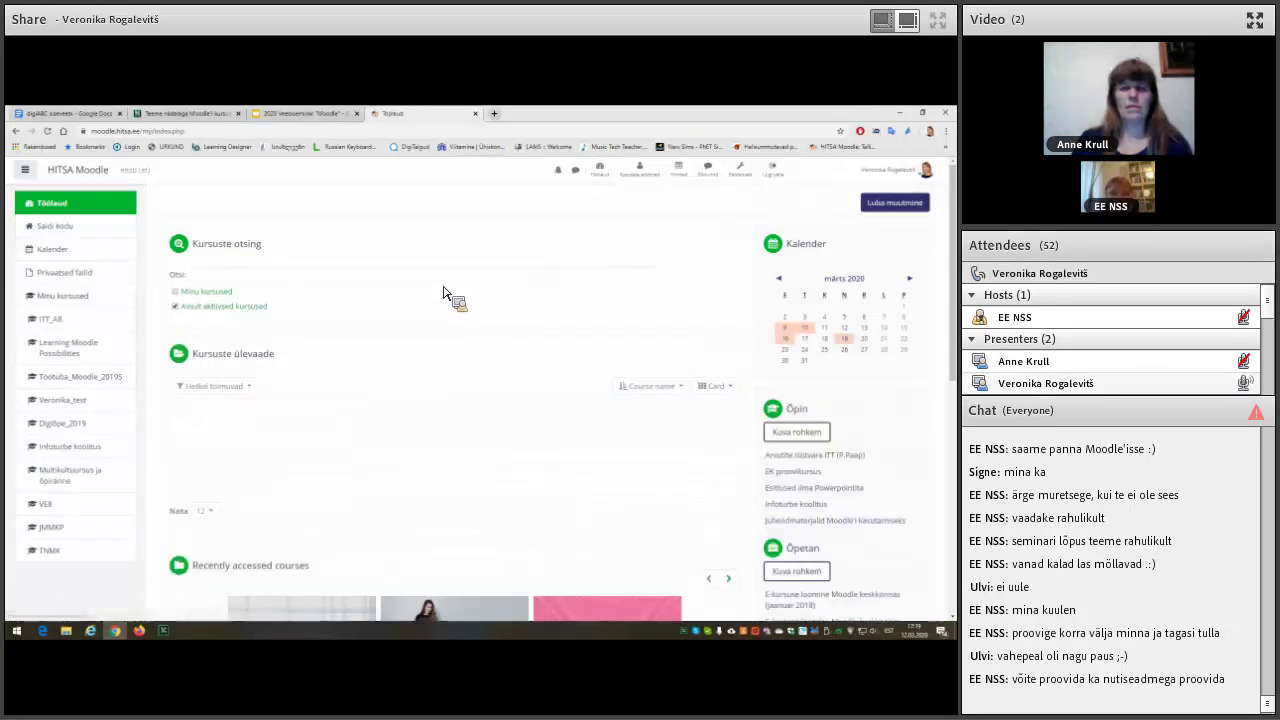
scroll(555, 400, "down", 5)
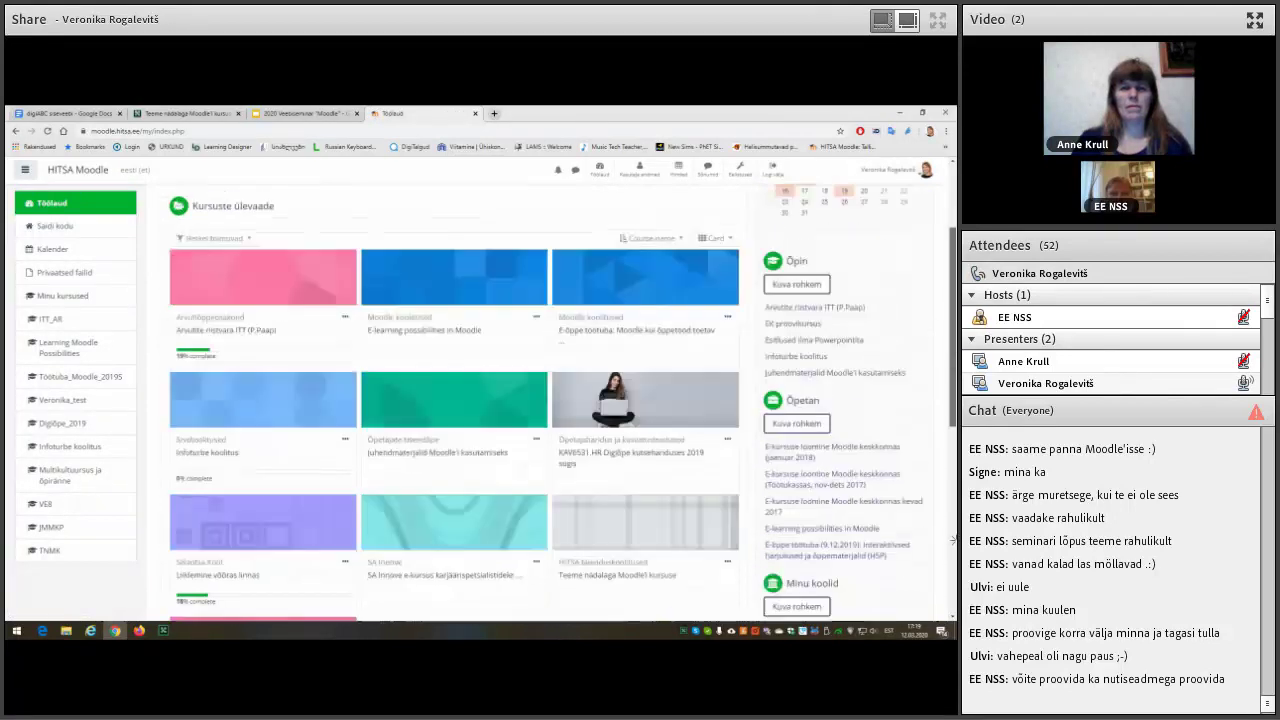
scroll(455, 400, "up", 3)
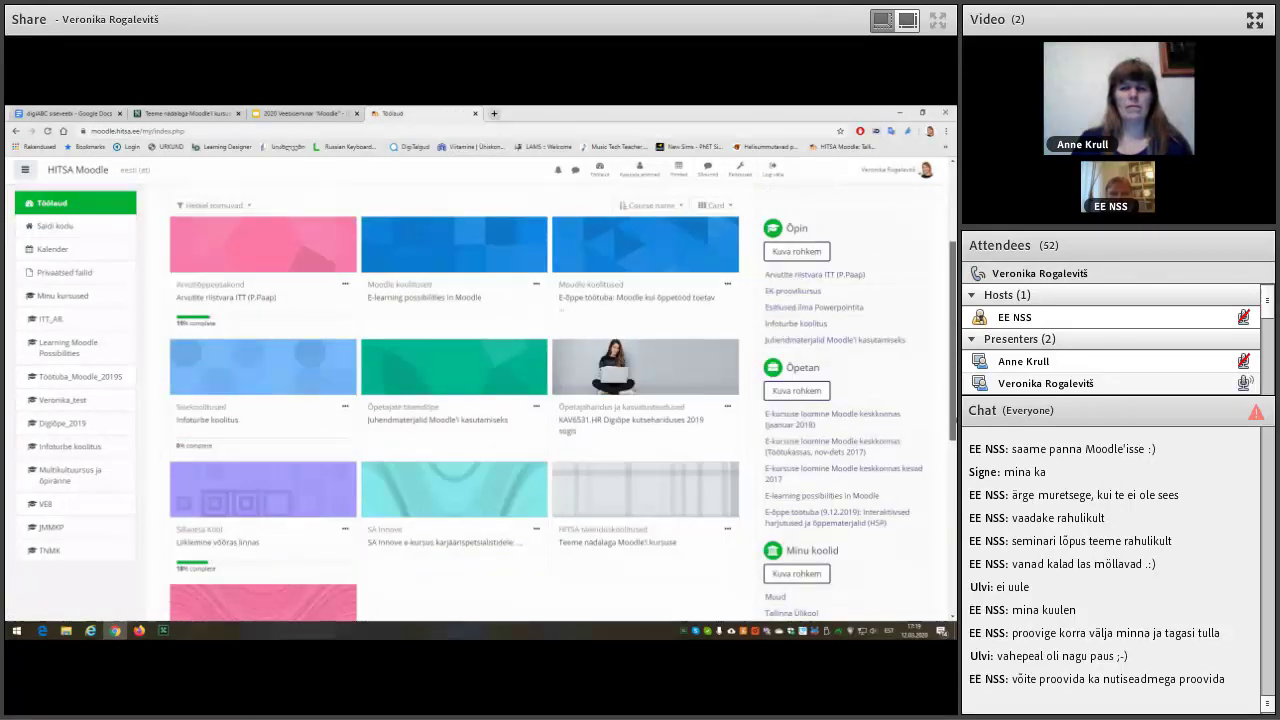
scroll(455, 400, "down", 2)
scroll(455, 400, "up", 3)
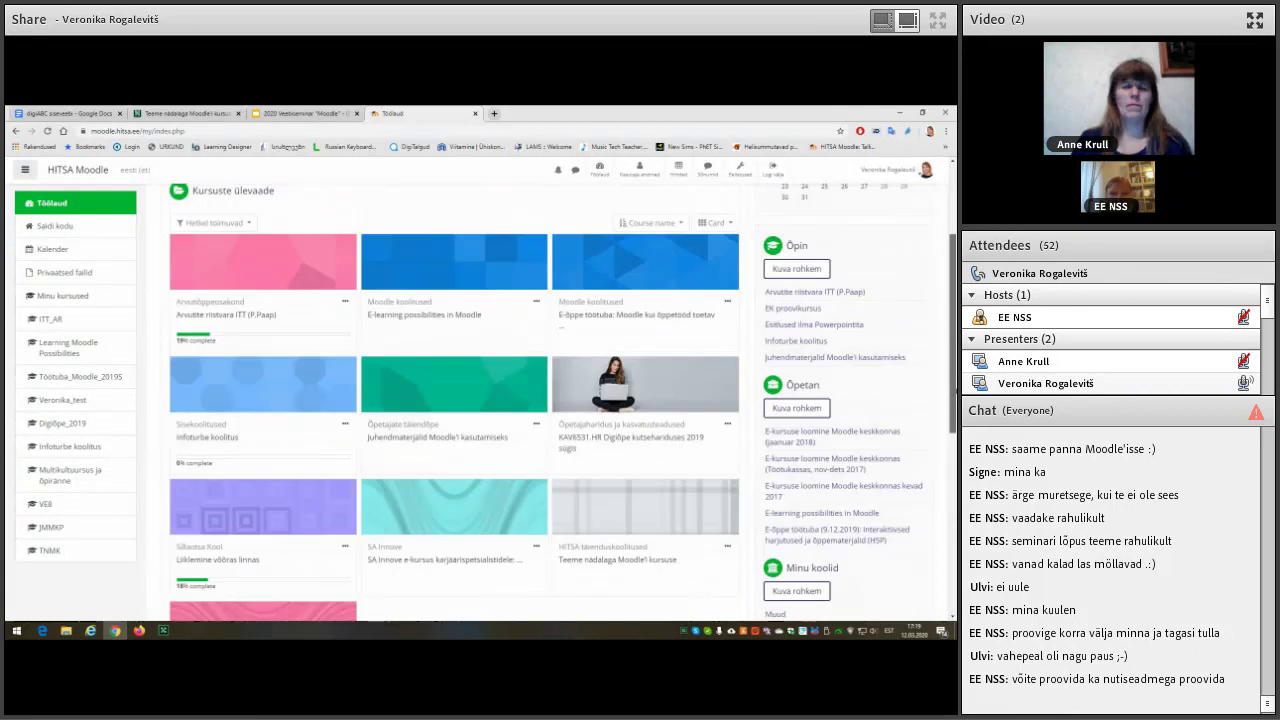
scroll(894, 400, "up", 1)
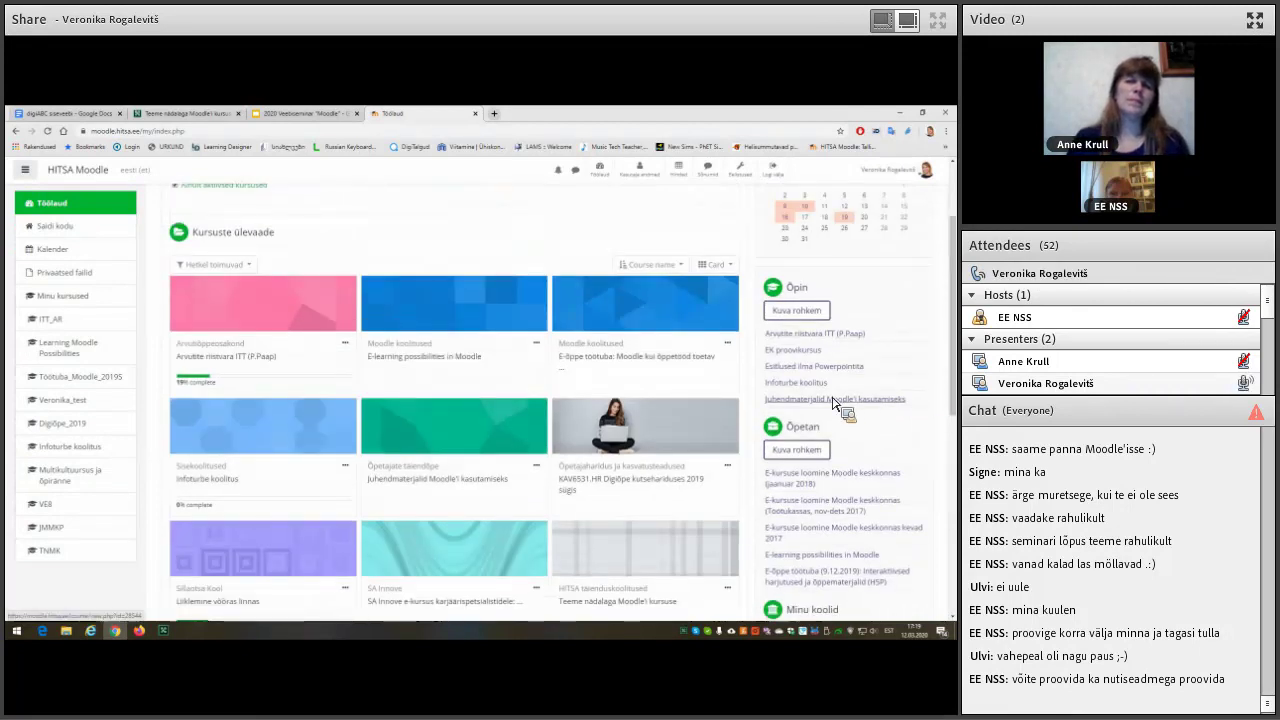
scroll(763, 449, "down", 2)
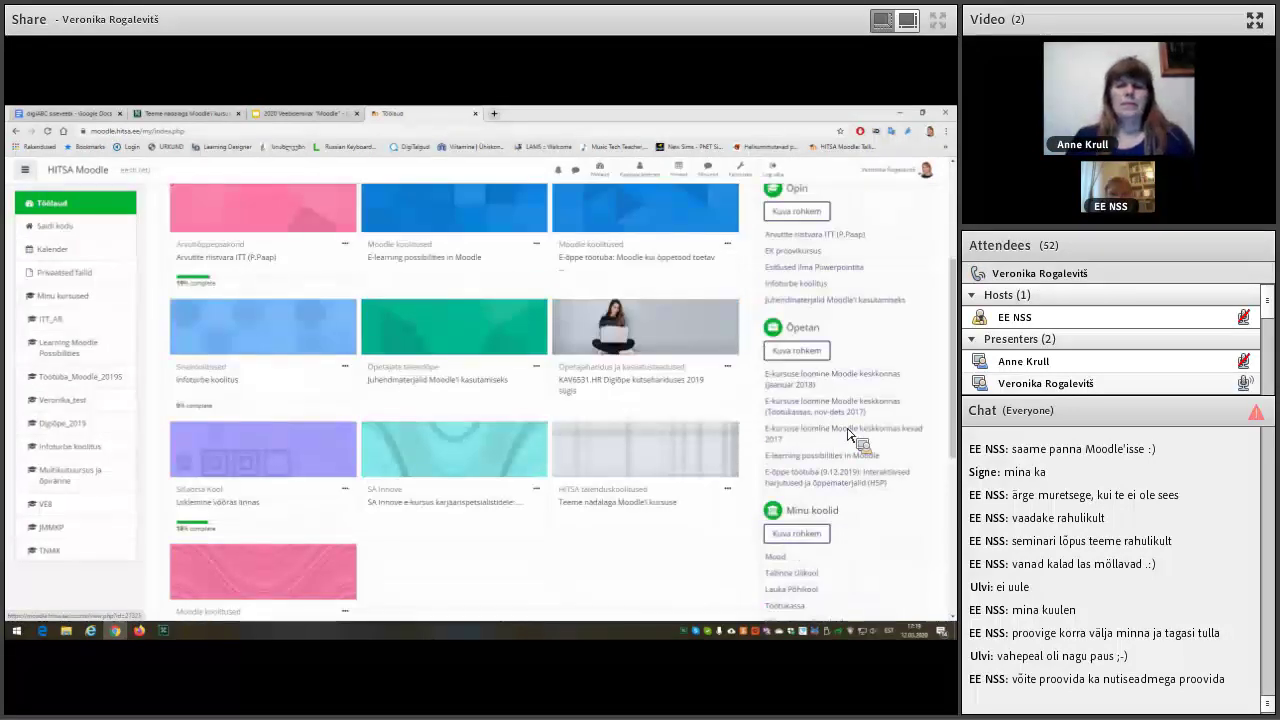
scroll(611, 460, "up", 3)
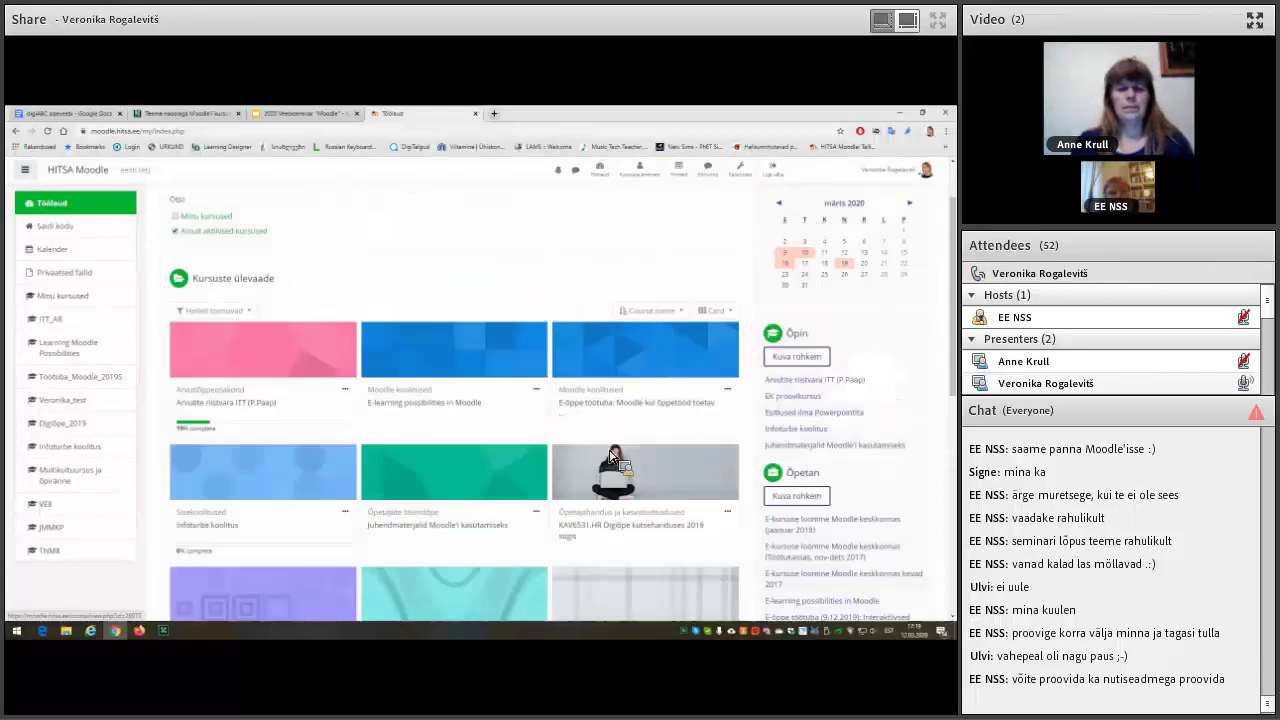
scroll(455, 257, "up", 1)
scroll(490, 310, "up", 1)
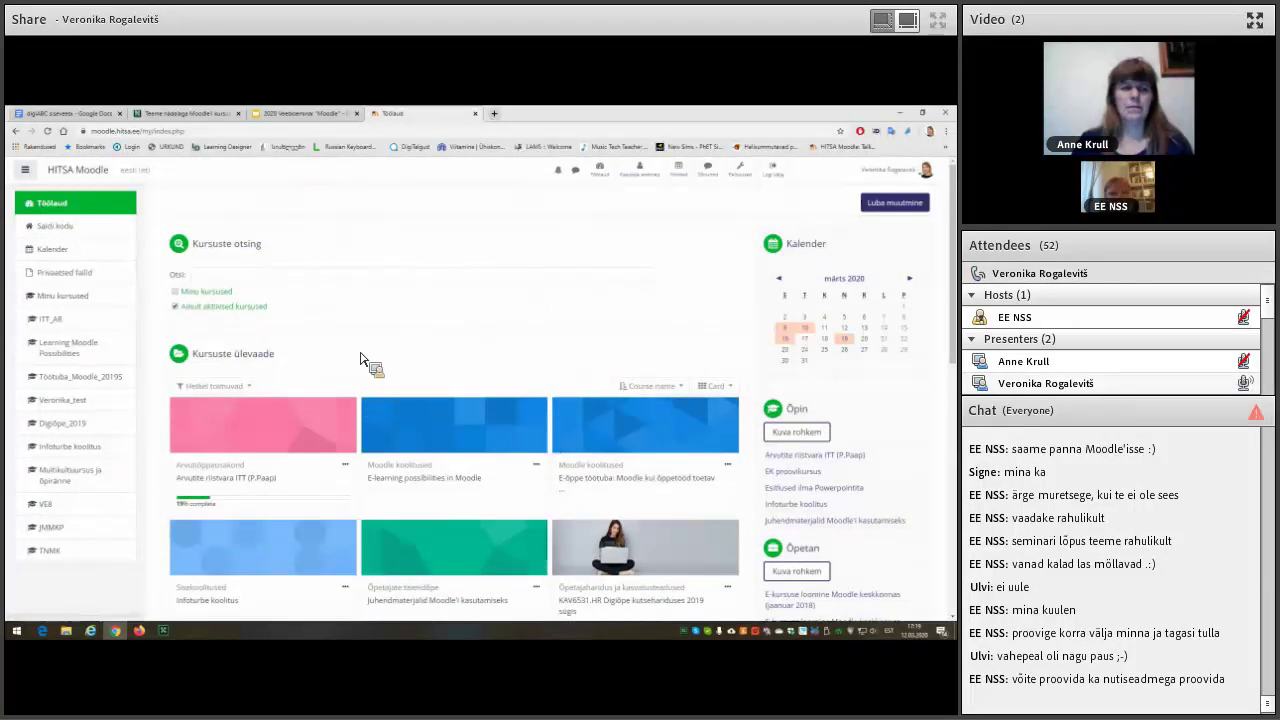
scroll(362, 358, "down", 4)
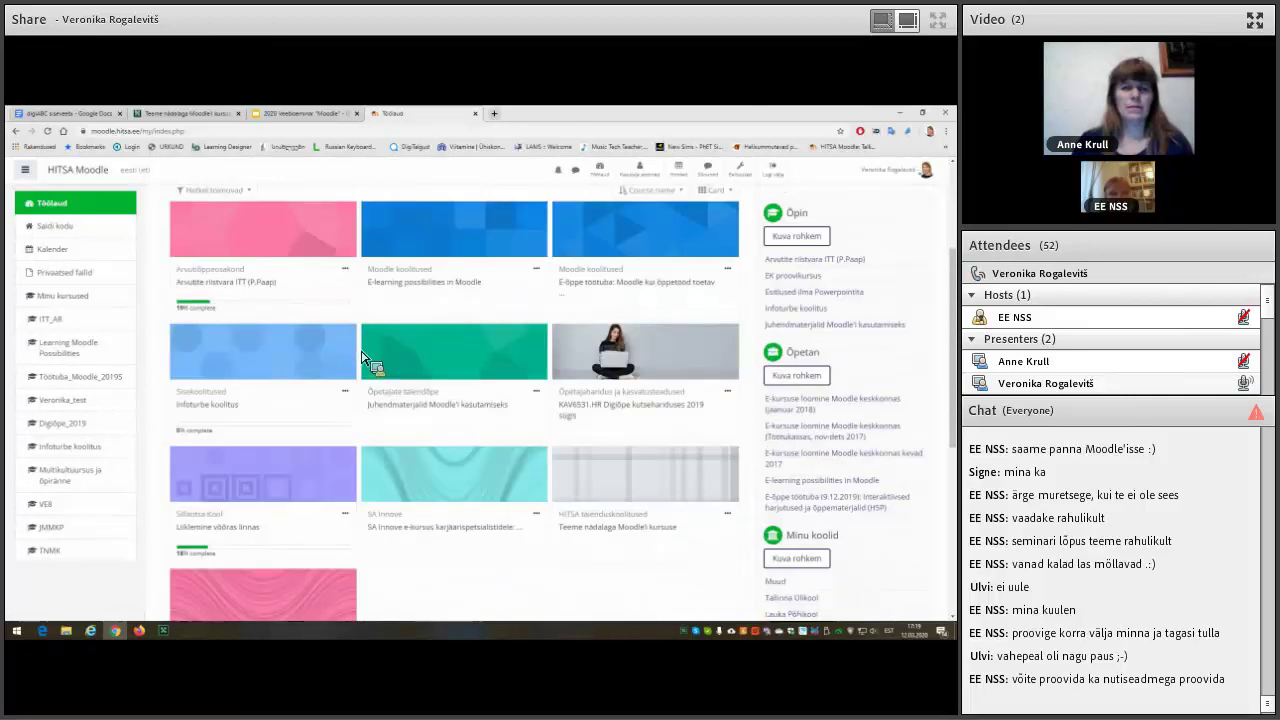
scroll(362, 358, "up", 4)
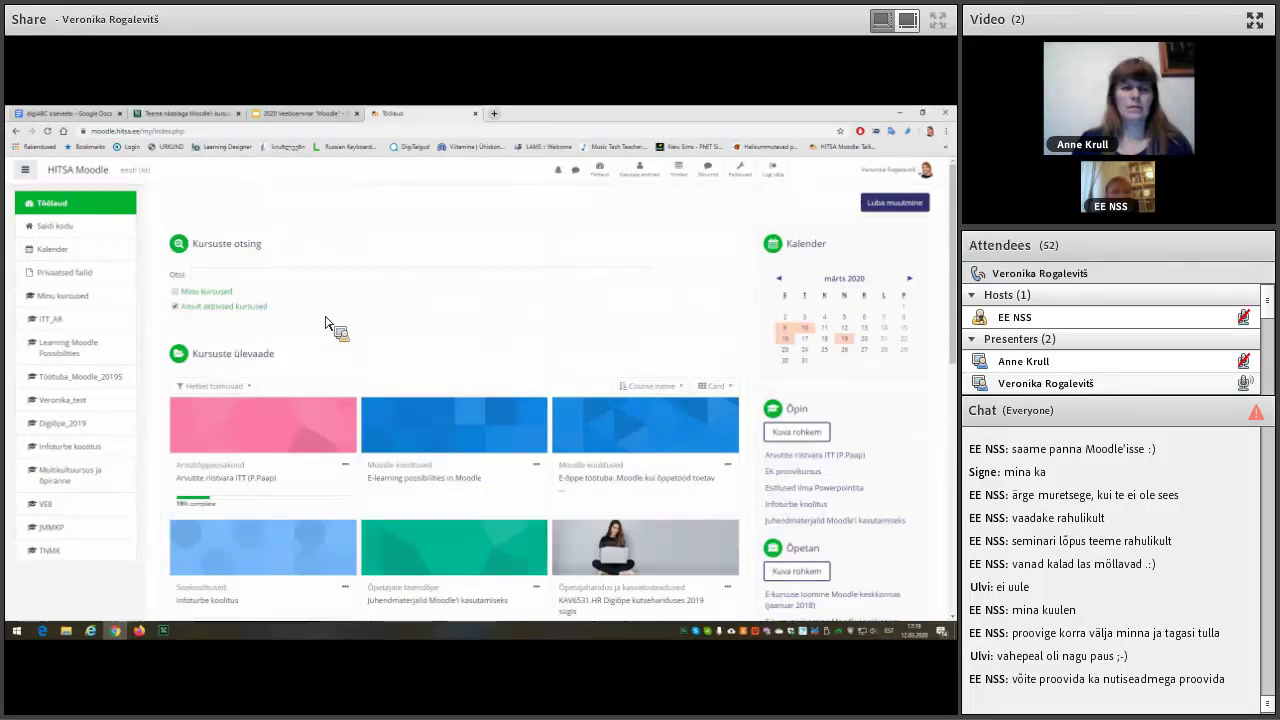
Search the courses for "moodle" and open the course 1. Moodle alustajatele (HKHK) from the results.
left_click(216, 277)
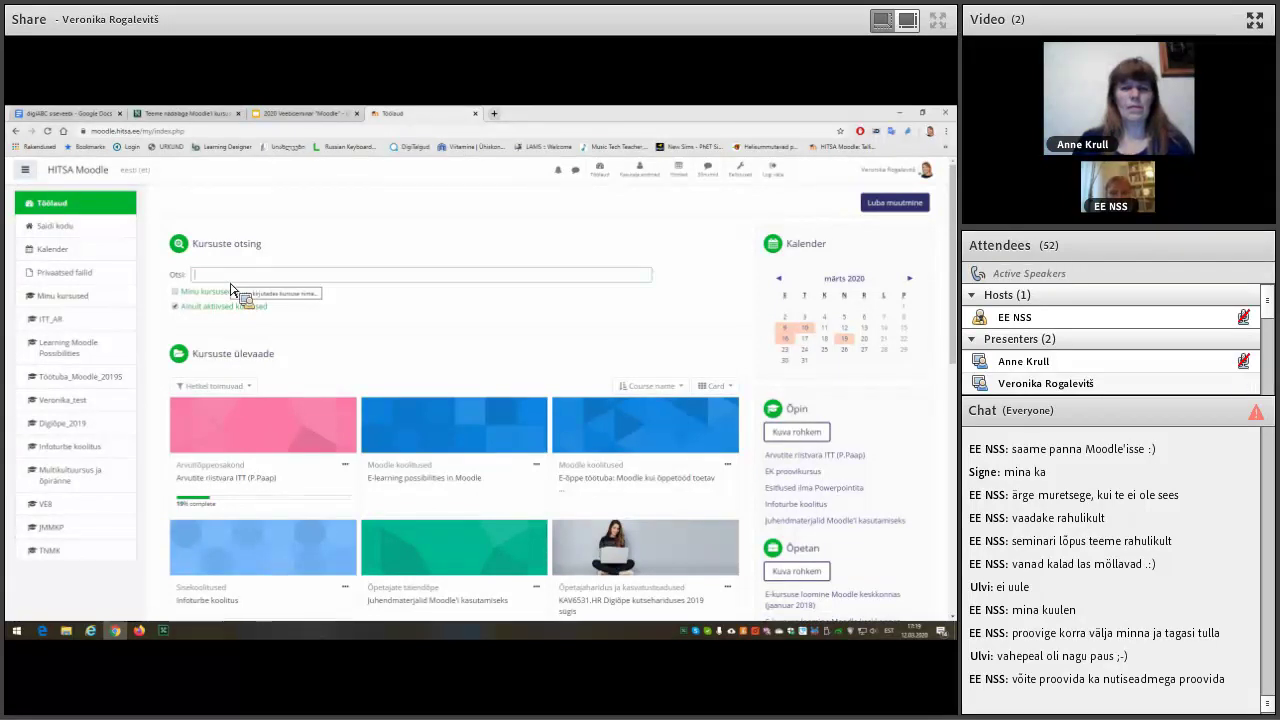
type("moodle")
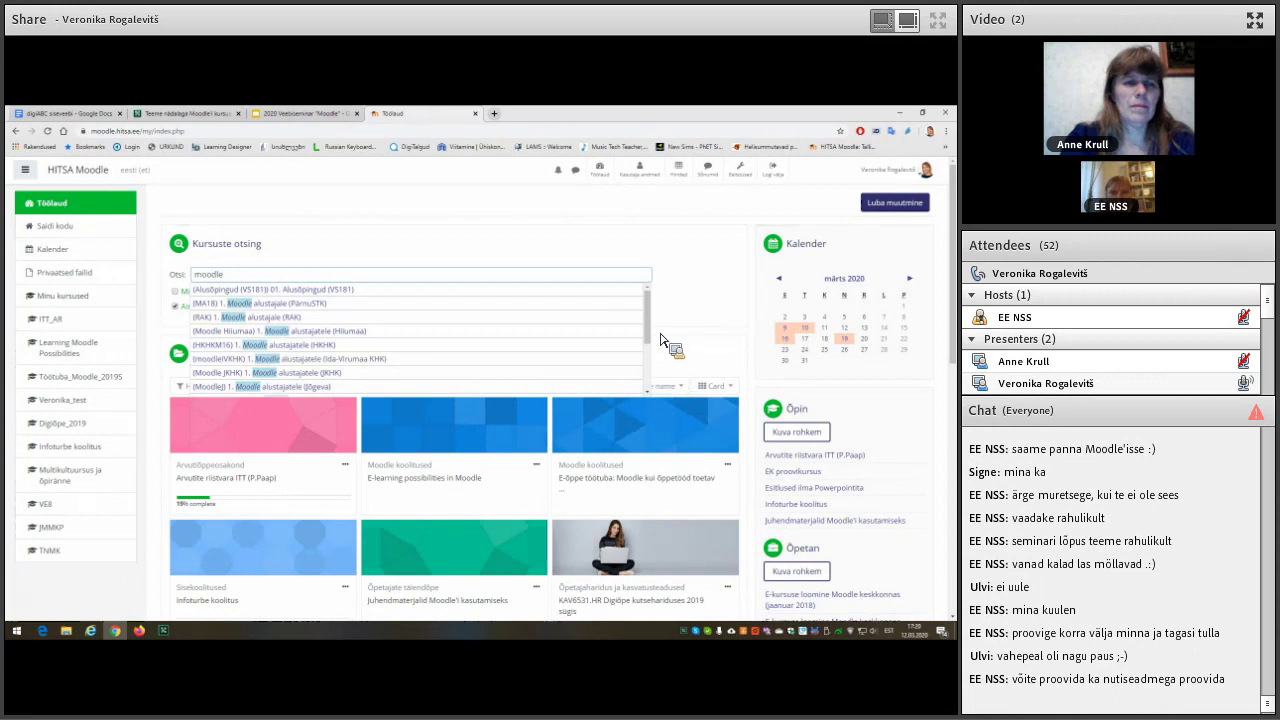
left_click_drag(647, 335, 652, 370)
scroll(652, 372, "up", 5)
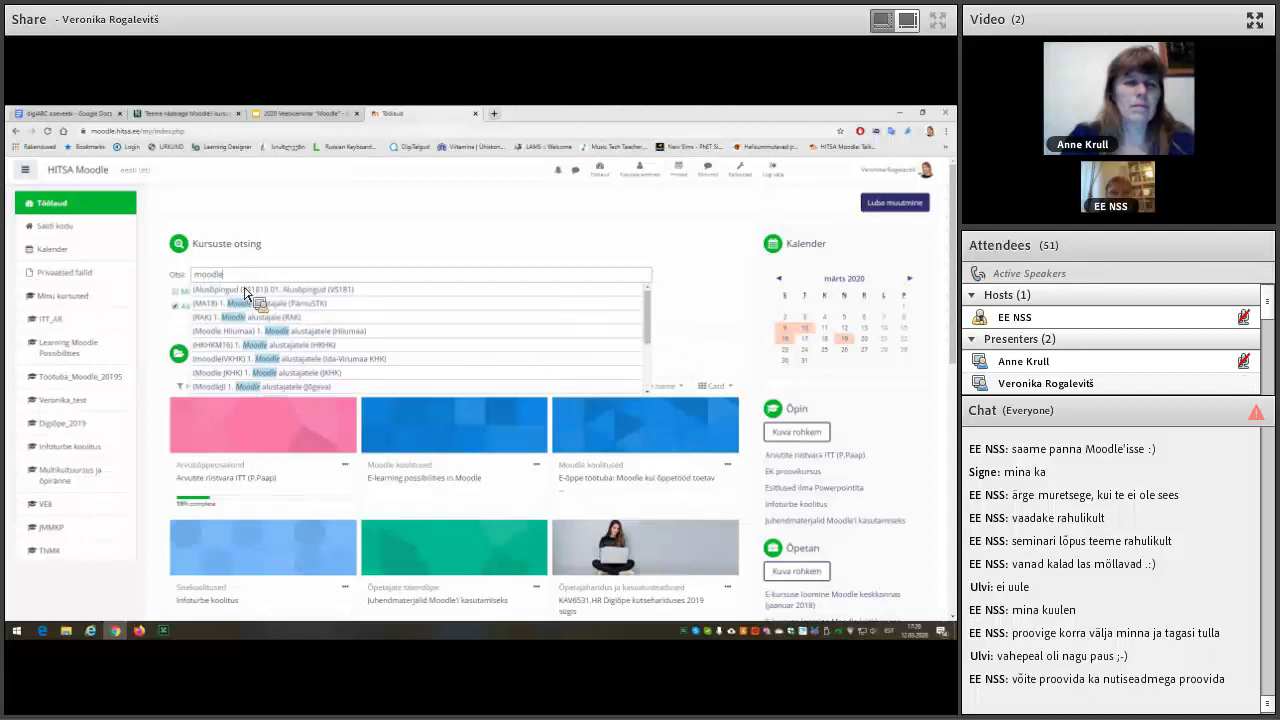
left_click(338, 347)
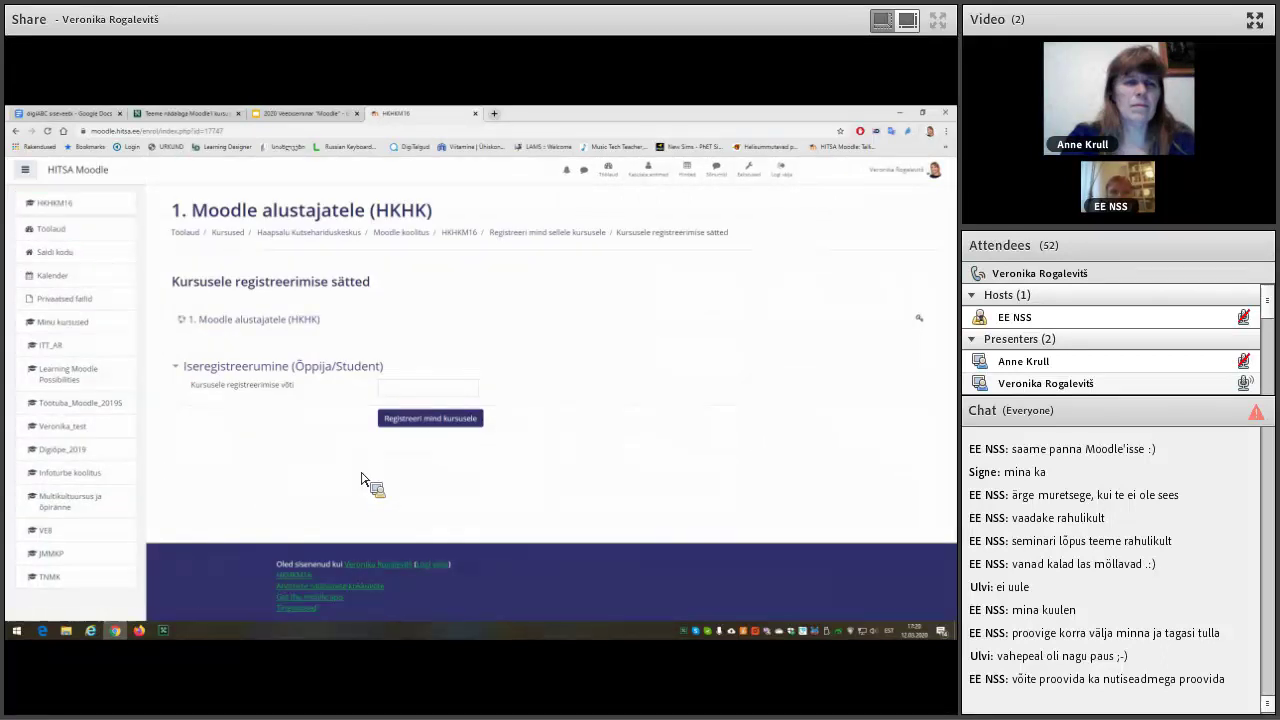
Inspect the enrolment key field in the student self-enrolment section, leaving it empty.
left_click(415, 394)
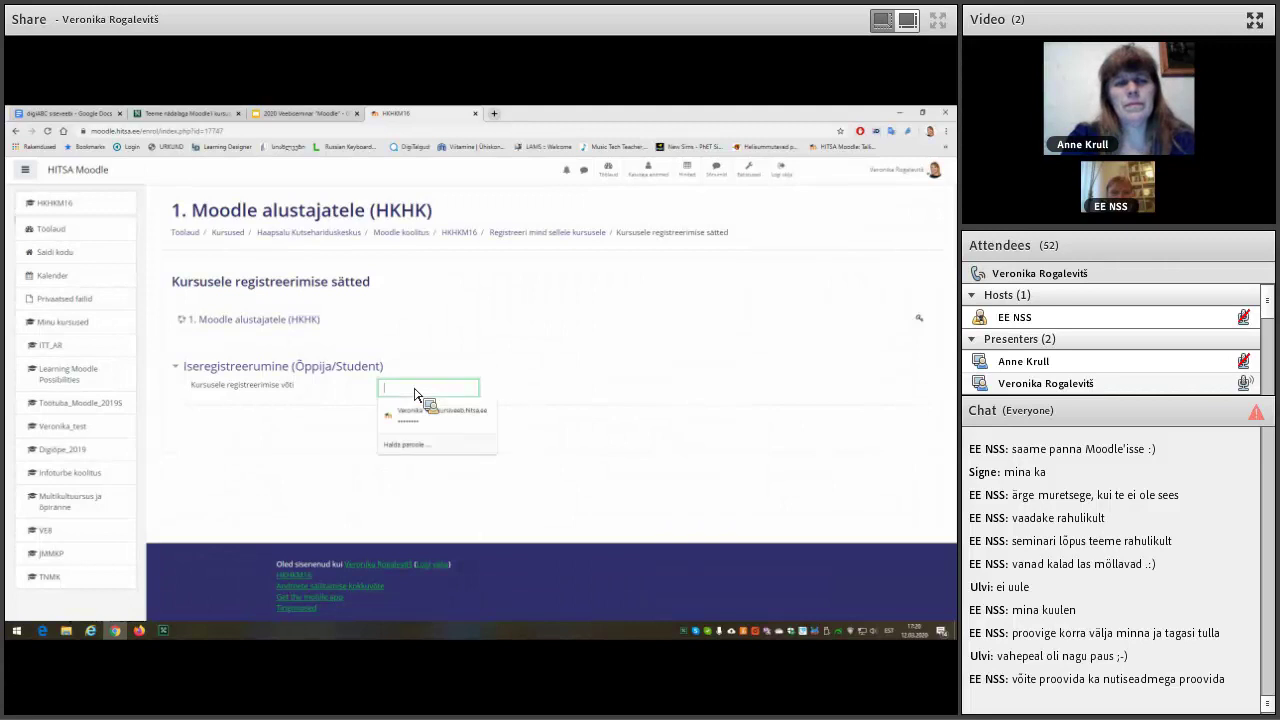
left_click(675, 310)
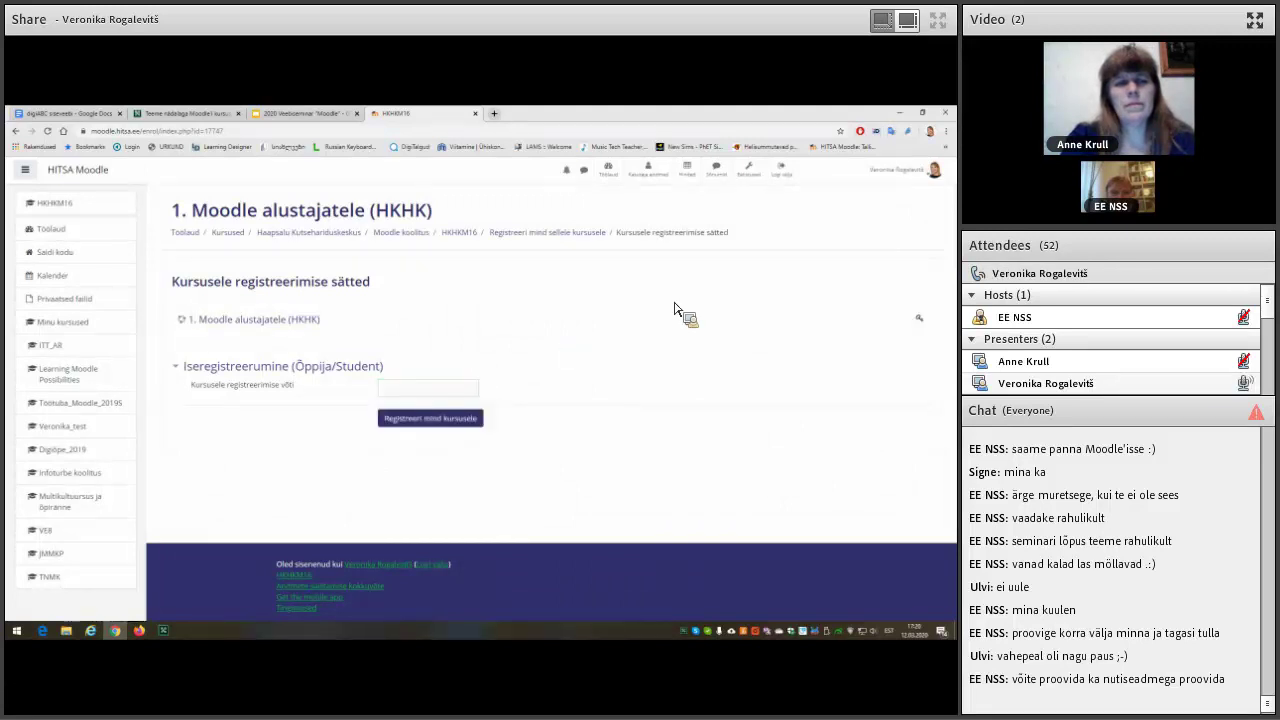
left_click(463, 390)
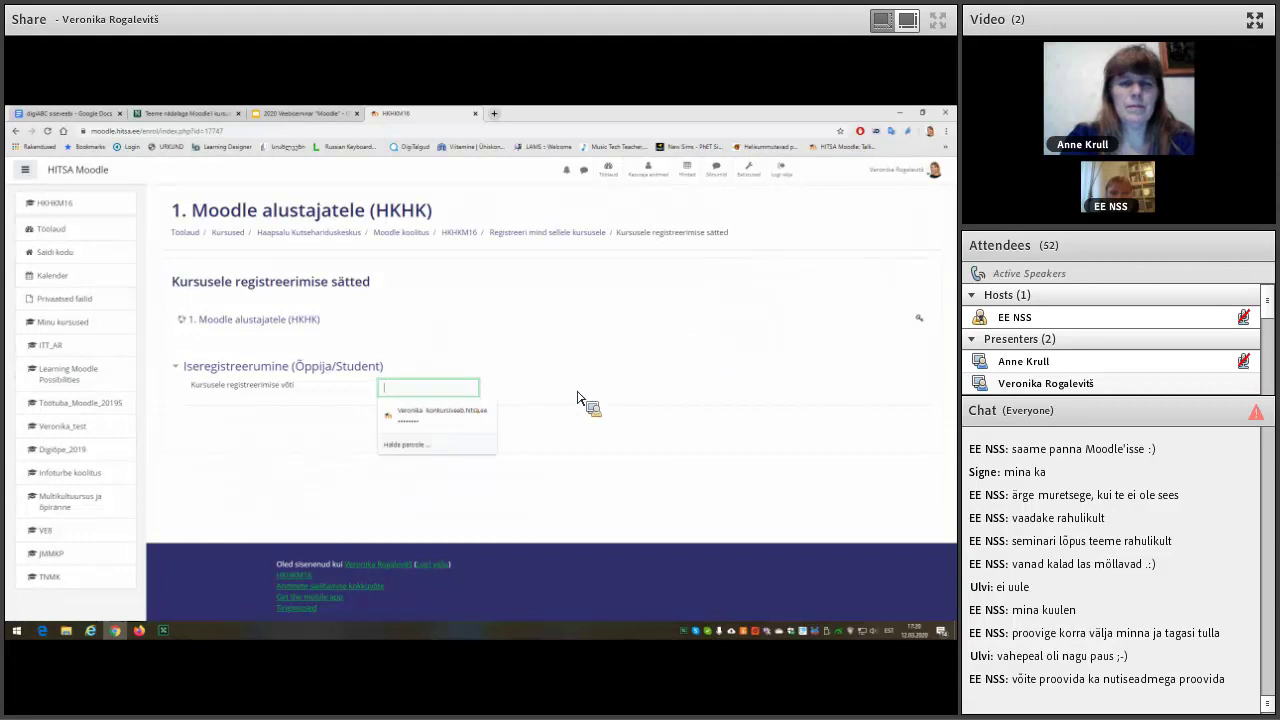
left_click(428, 432)
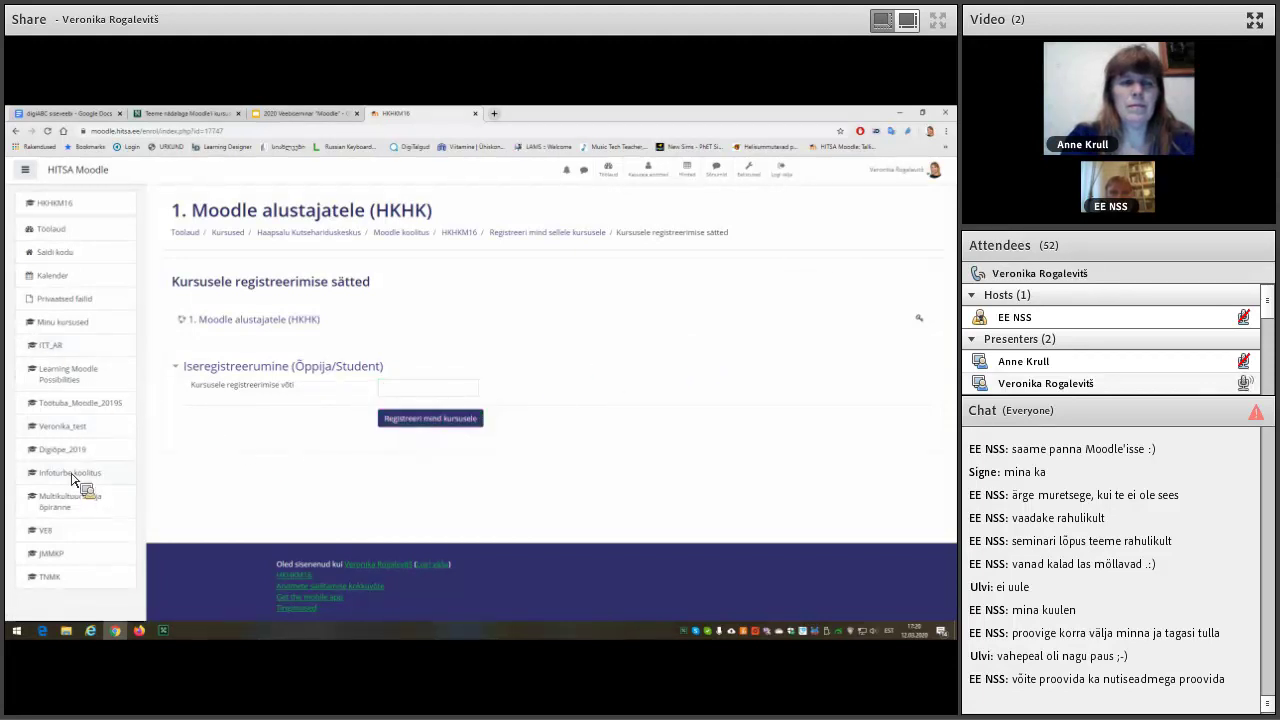
Open the course VR Sisekoolituse kursus and switch to the web meeting window.
left_click(75, 433)
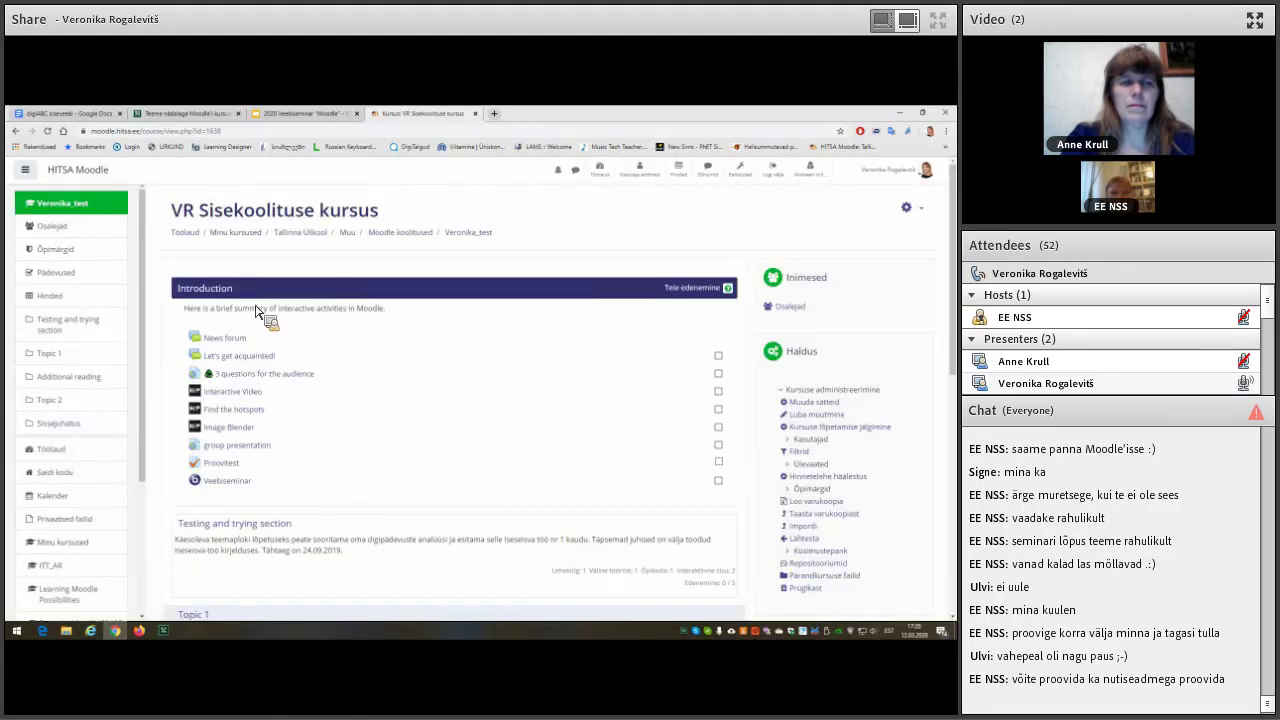
left_click(168, 634)
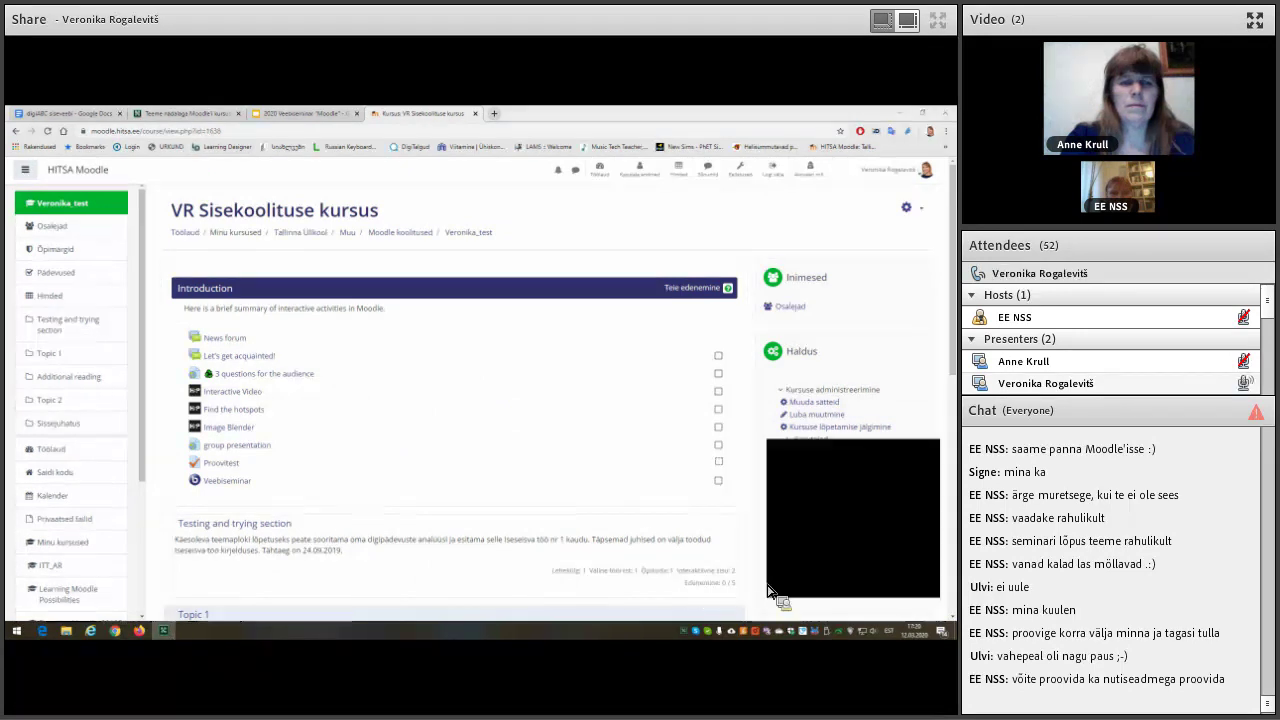